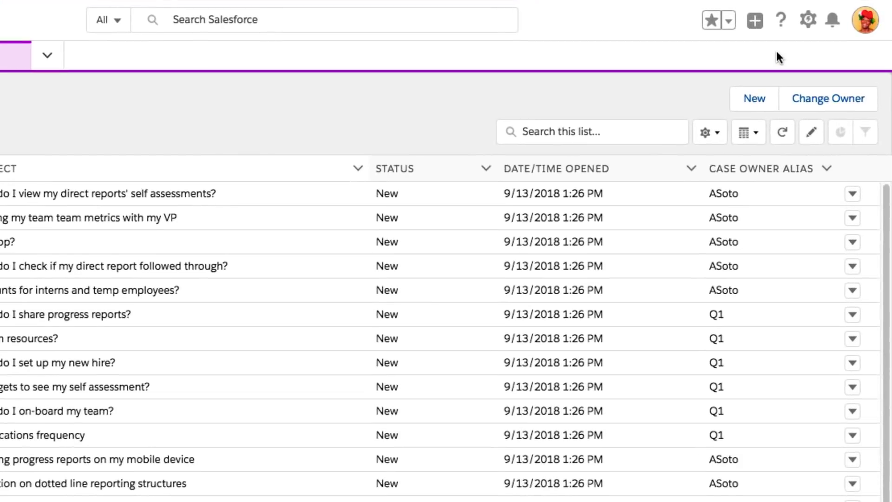
Open Service Setup and launch Help Center Setup from the Recommended Setup list.
left_click(805, 21)
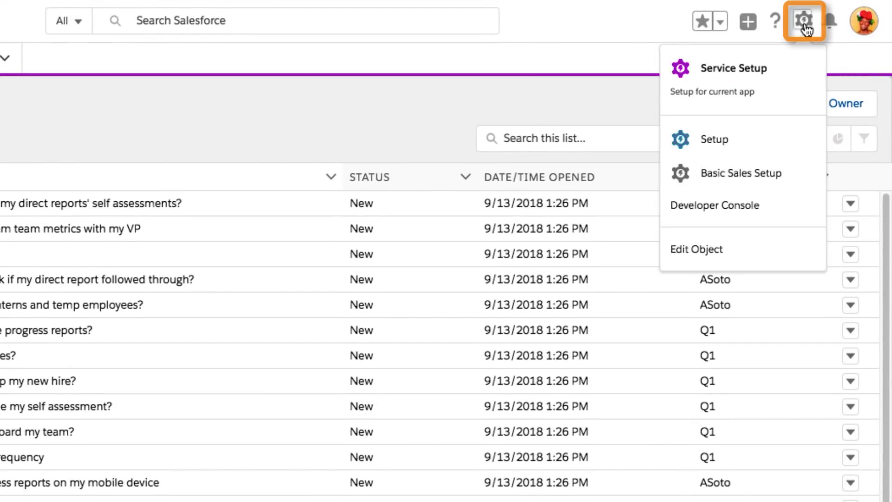
left_click(748, 69)
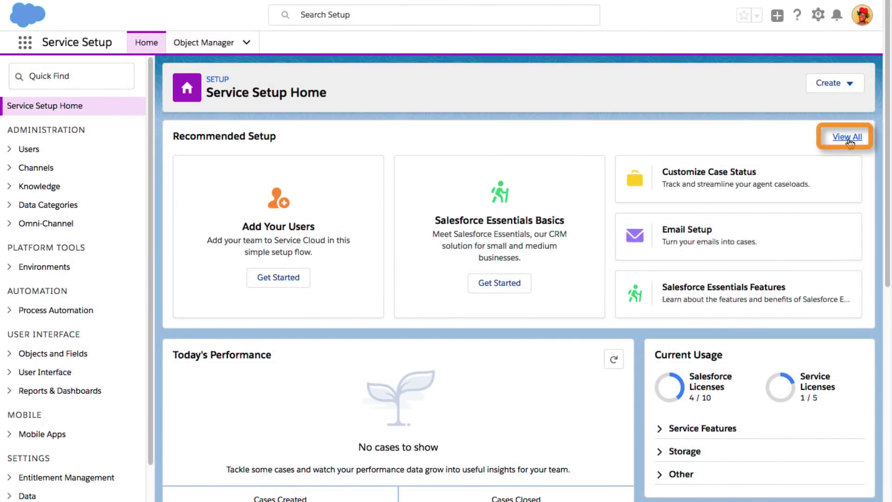
left_click(848, 140)
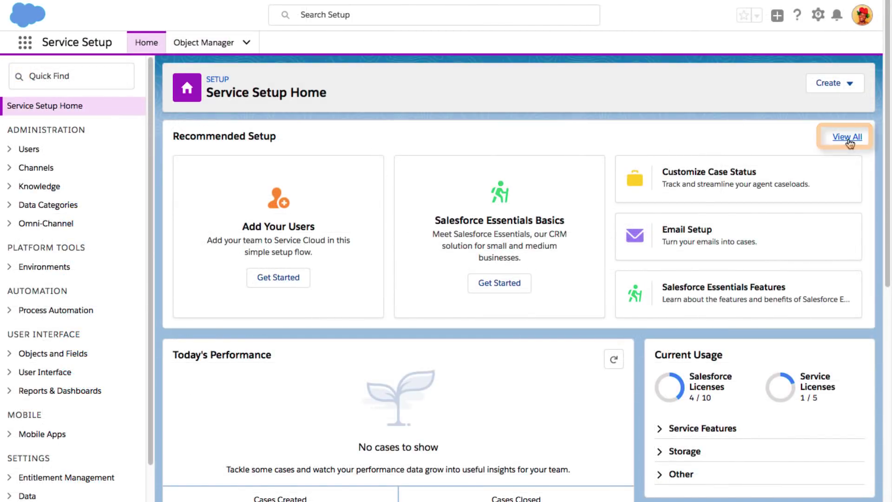
left_click_drag(631, 155, 653, 247)
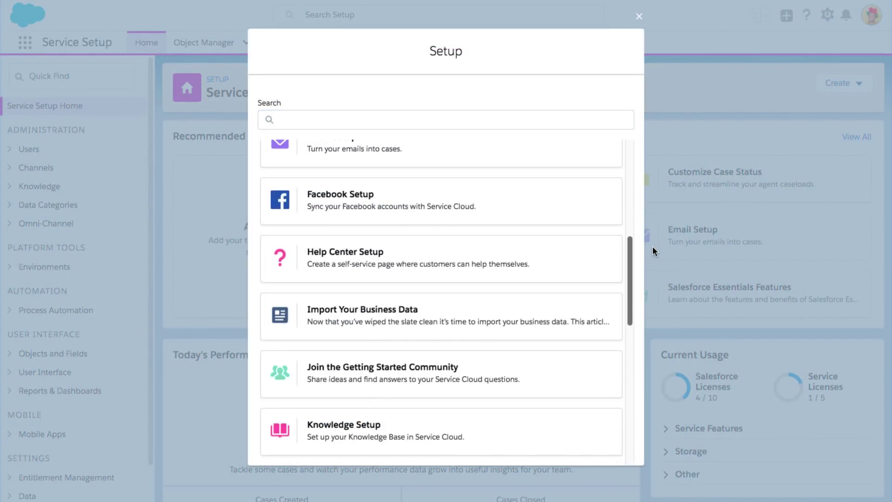
left_click(537, 260)
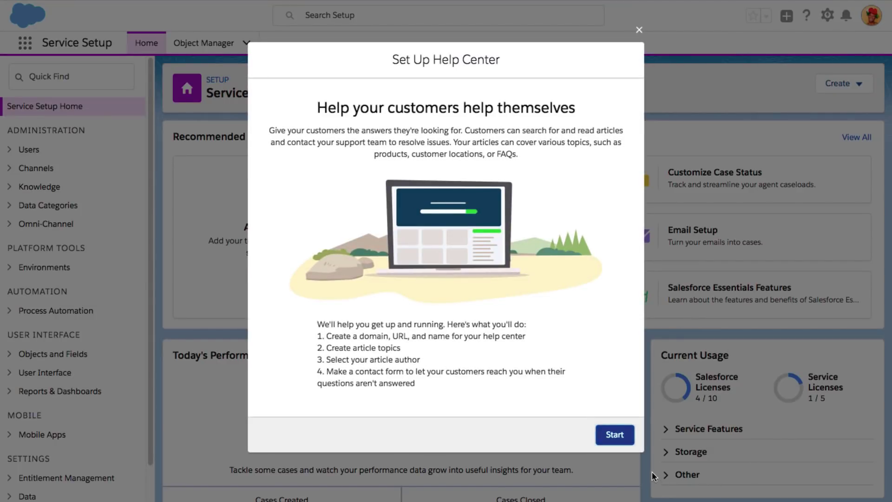
Set the help center domain to MyHelpCenter, with name General and URL general.
left_click(613, 437)
type("MyHelp")
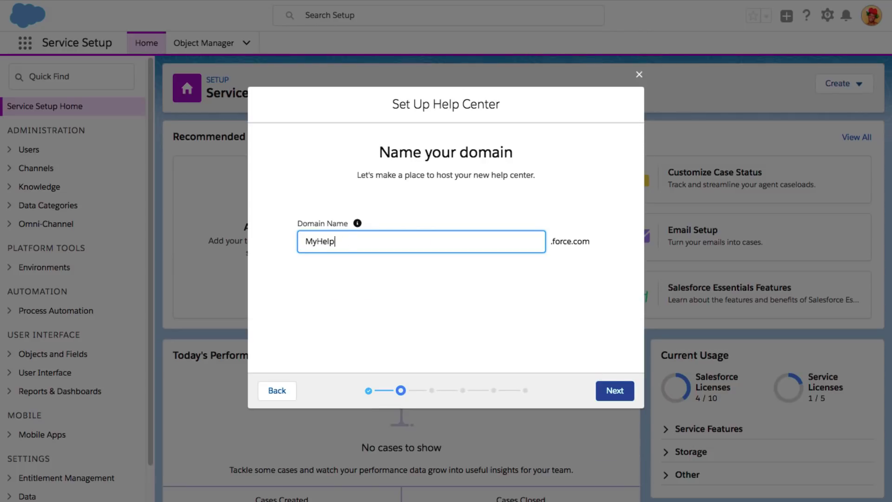
type("Center")
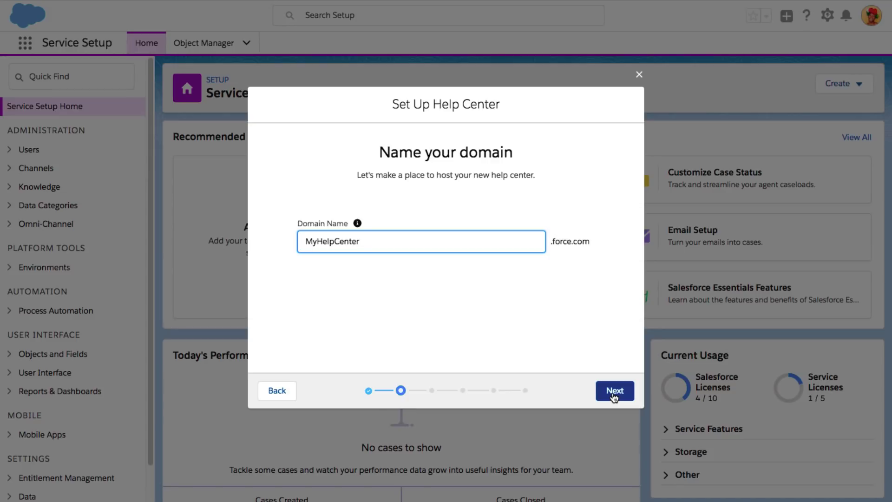
left_click(612, 391)
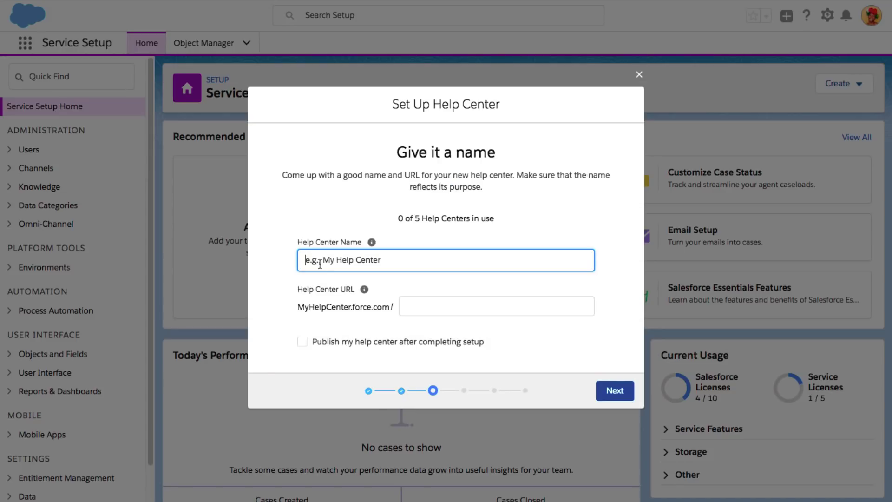
type("General")
key("Tab")
type("genera")
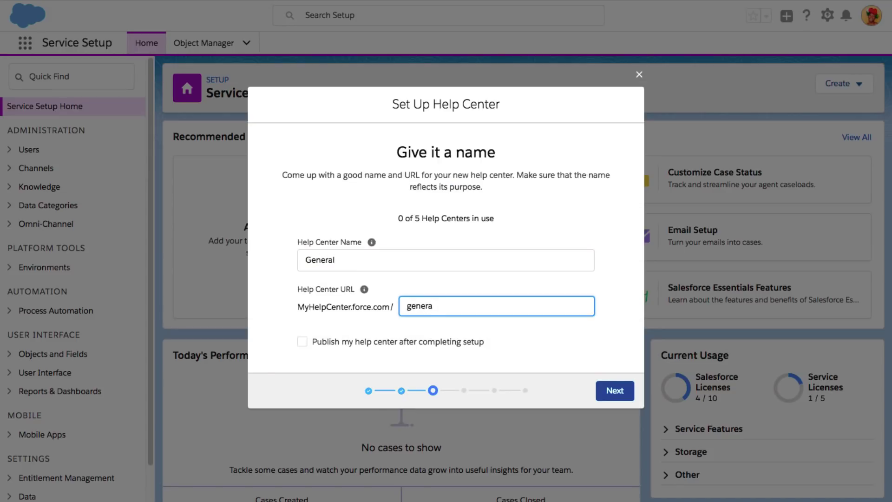
type("l")
left_click(613, 391)
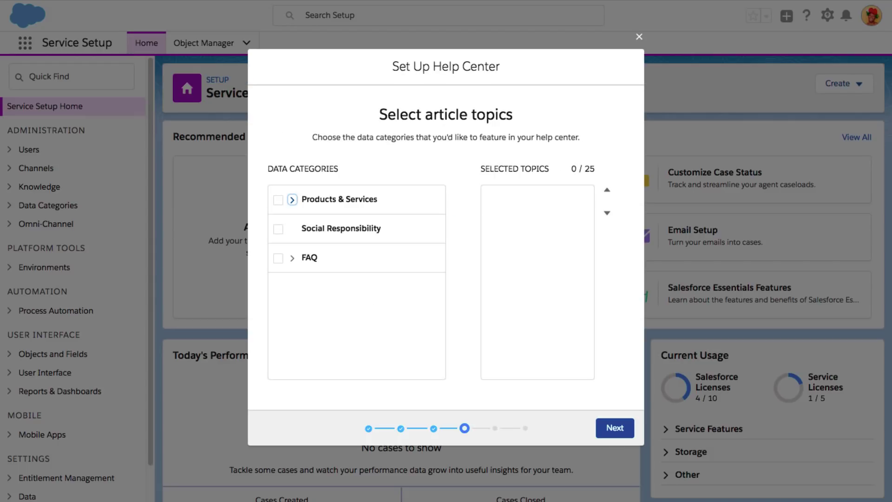
Select Products & Services, Social Responsibility and FAQ as article topics.
left_click(278, 200)
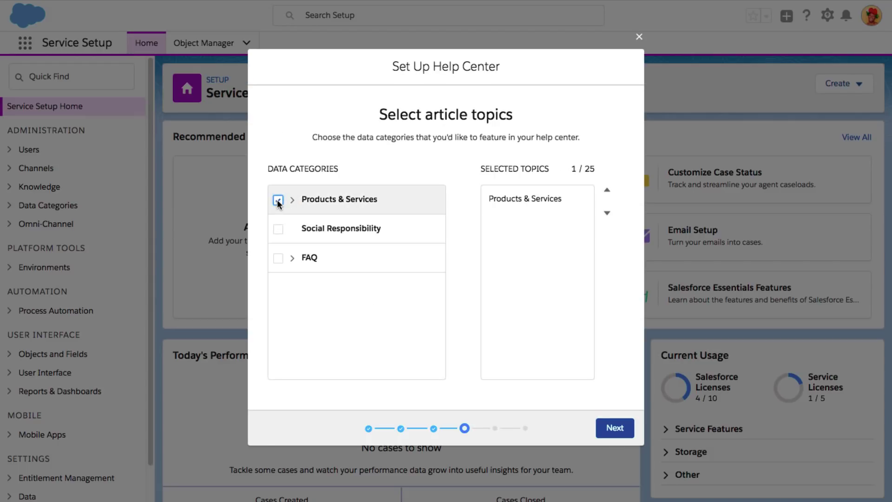
left_click(278, 229)
left_click(278, 257)
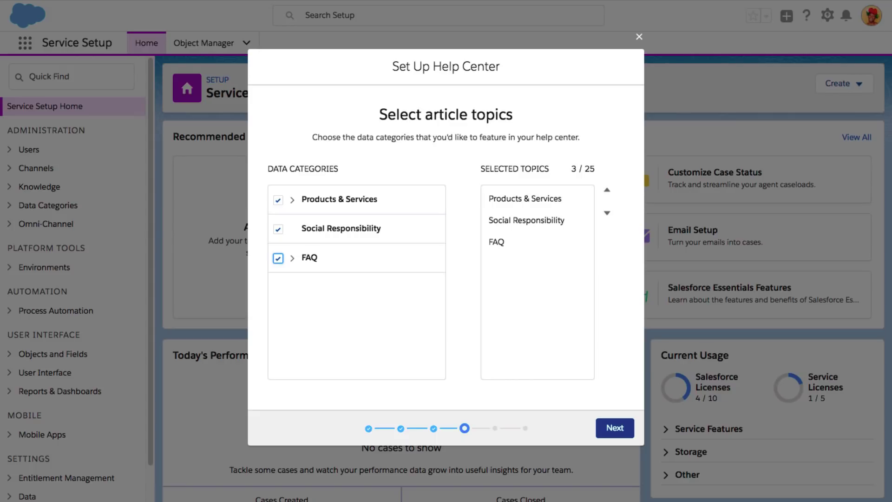
Add a second and third article author to the help center.
left_click(624, 431)
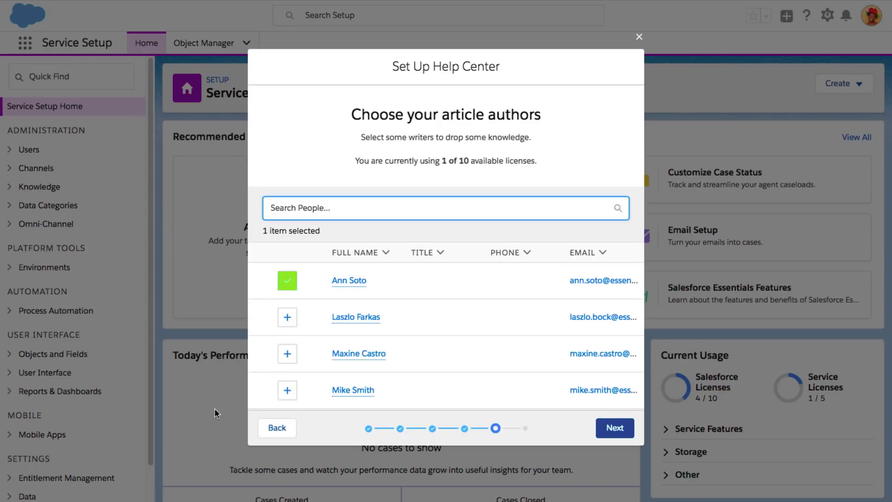
left_click(286, 390)
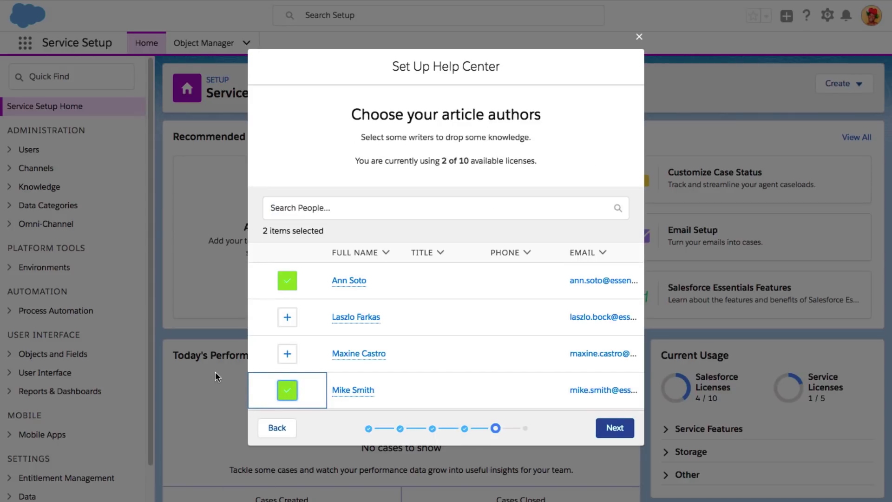
left_click(287, 355)
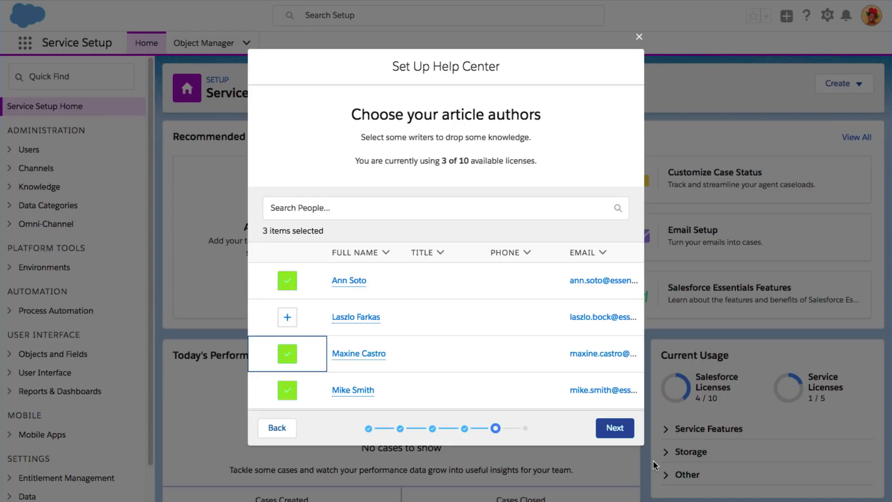
left_click(614, 434)
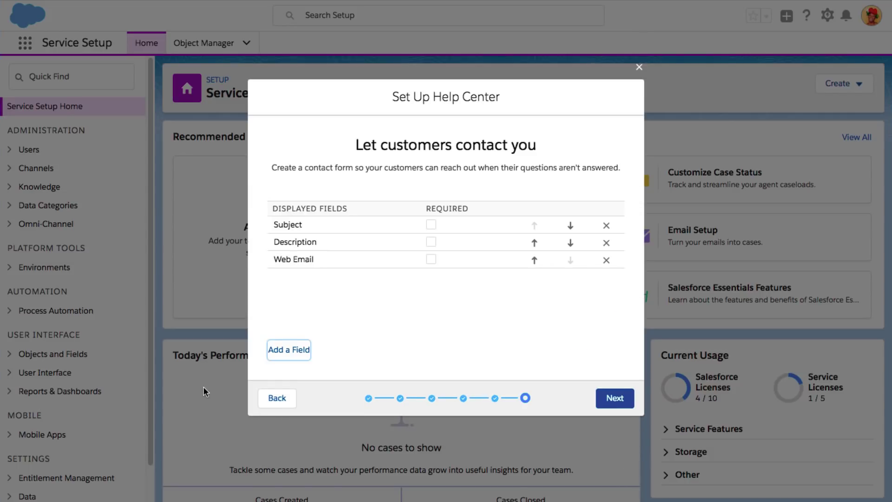
Add the Priority case field to the contact form and finish the wizard.
left_click(274, 356)
left_click(417, 333)
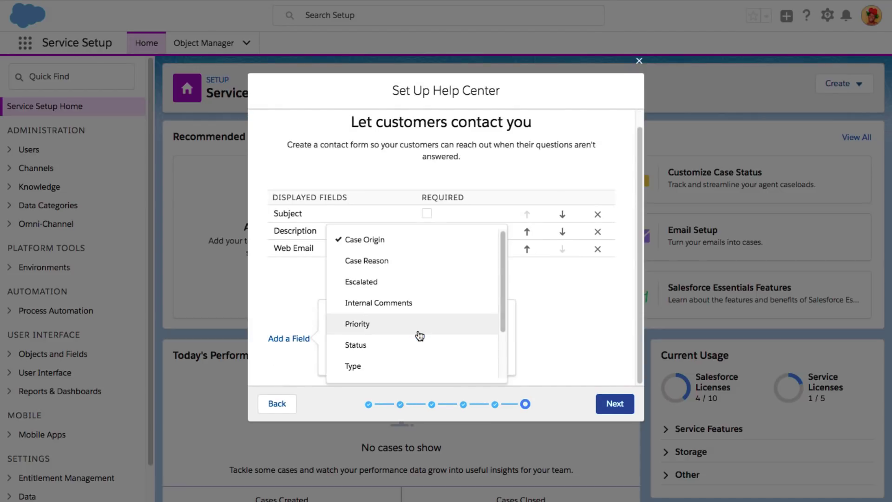
left_click(397, 329)
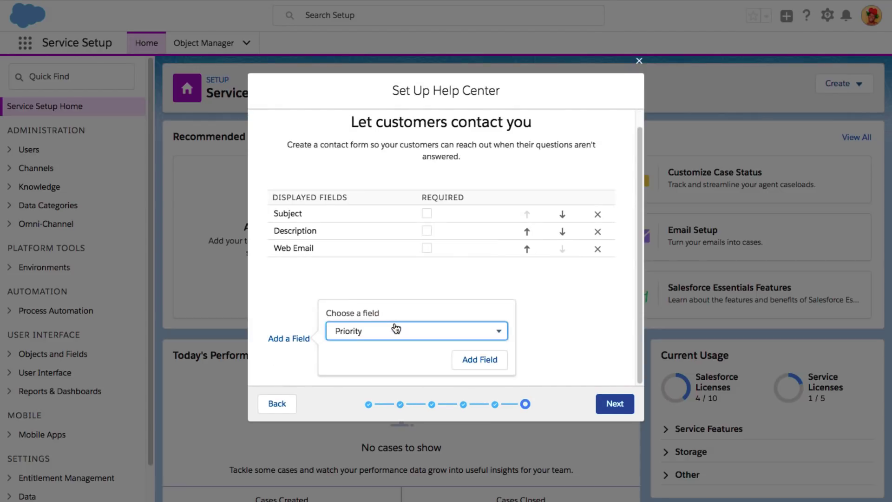
left_click(481, 359)
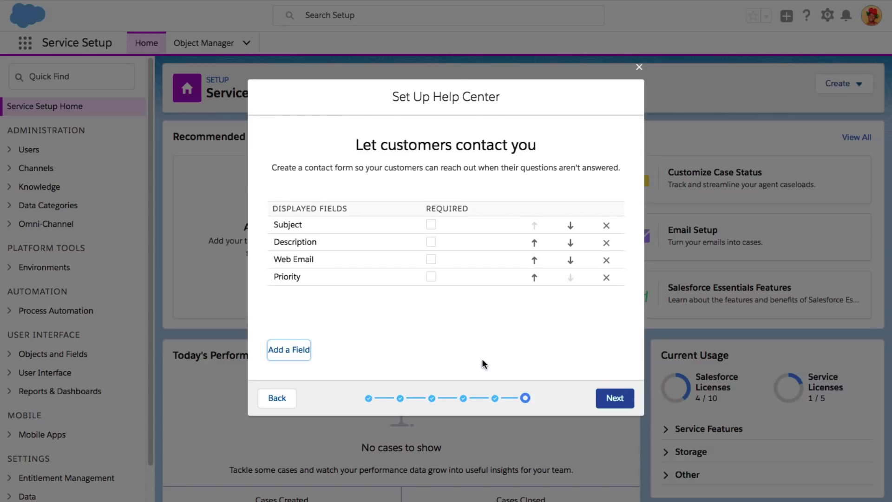
left_click(621, 404)
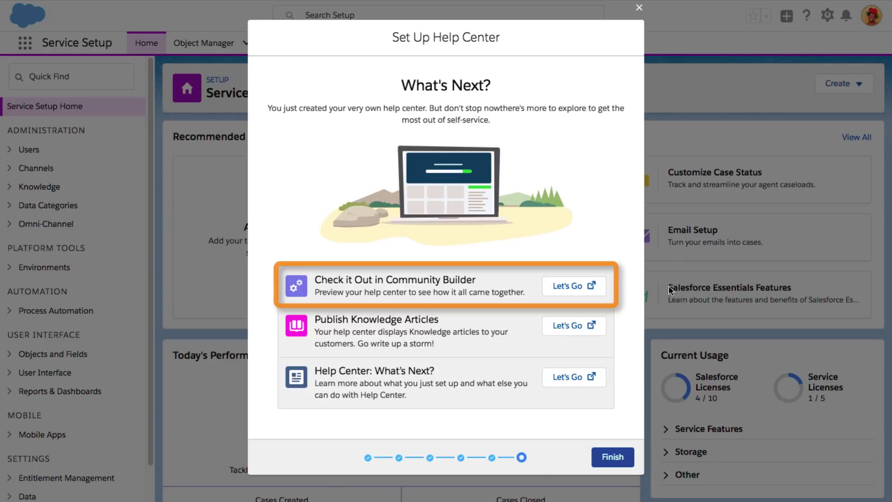
In Community Builder, review the theme images and make the header overlay fully transparent.
left_click(582, 286)
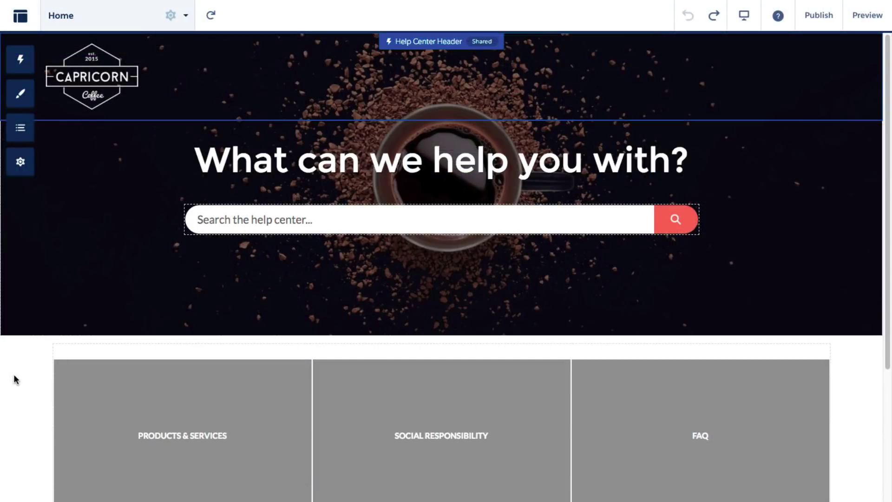
left_click(23, 94)
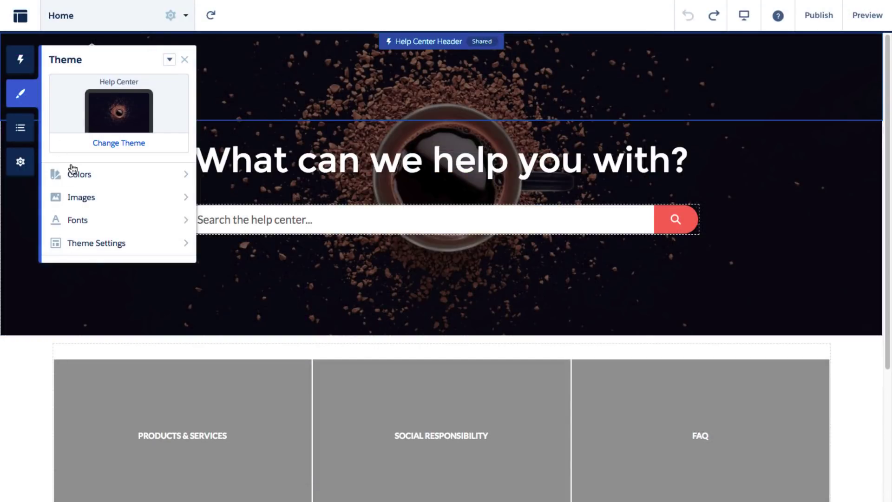
left_click(90, 199)
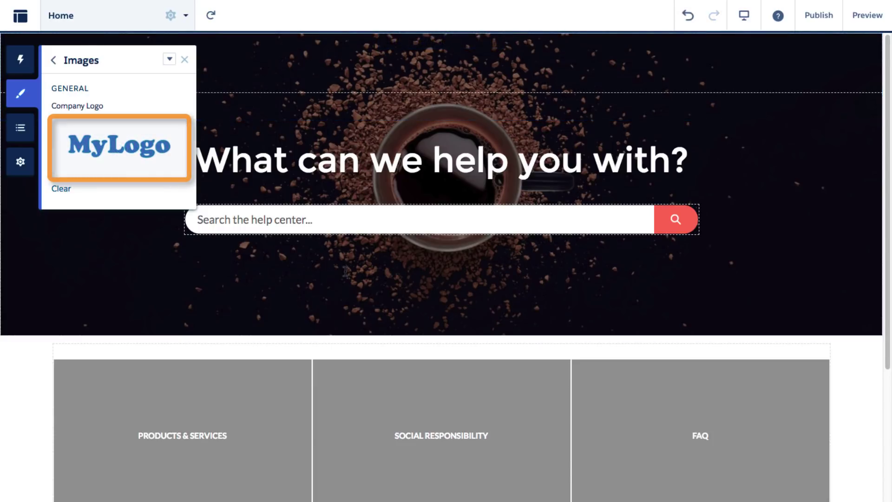
left_click(185, 60)
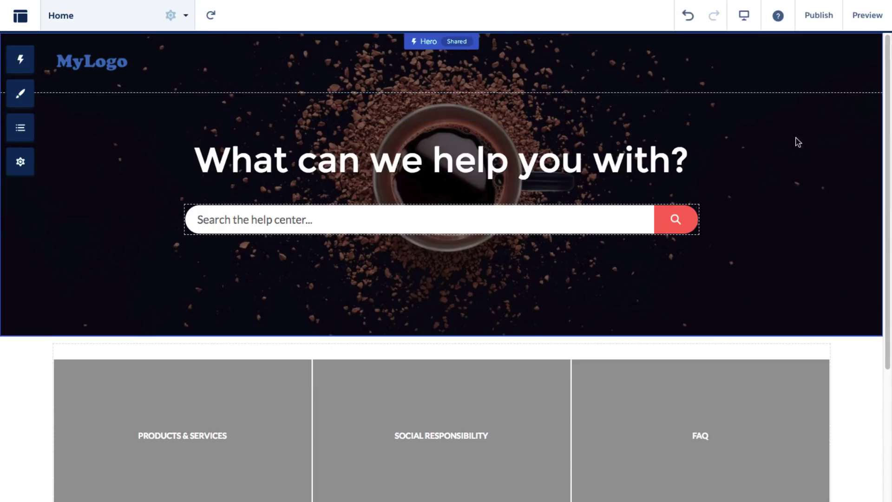
left_click(777, 70)
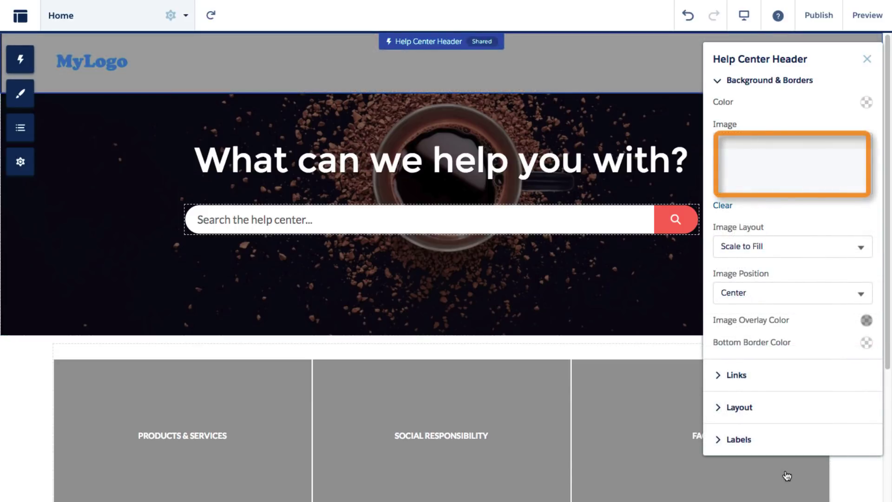
left_click(867, 320)
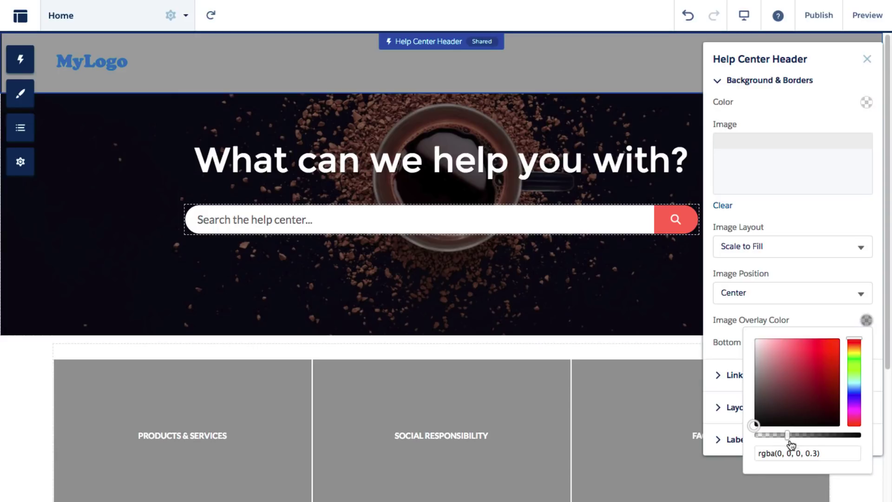
left_click_drag(766, 441, 753, 445)
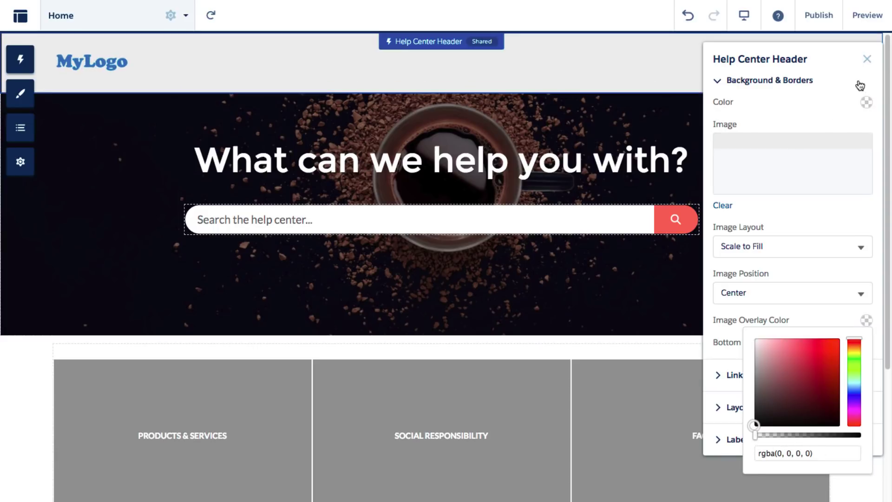
left_click(868, 59)
Set the hero banner background to the cloudy blue sky image.
left_click(793, 171)
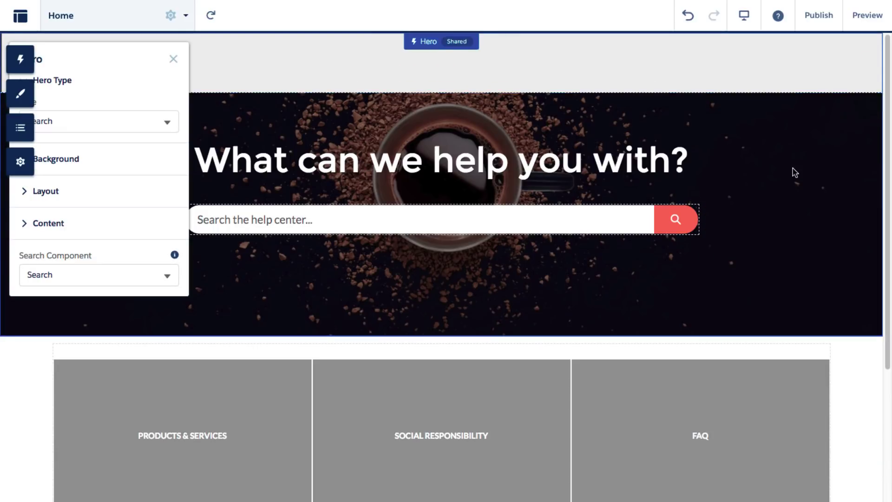
left_click(55, 161)
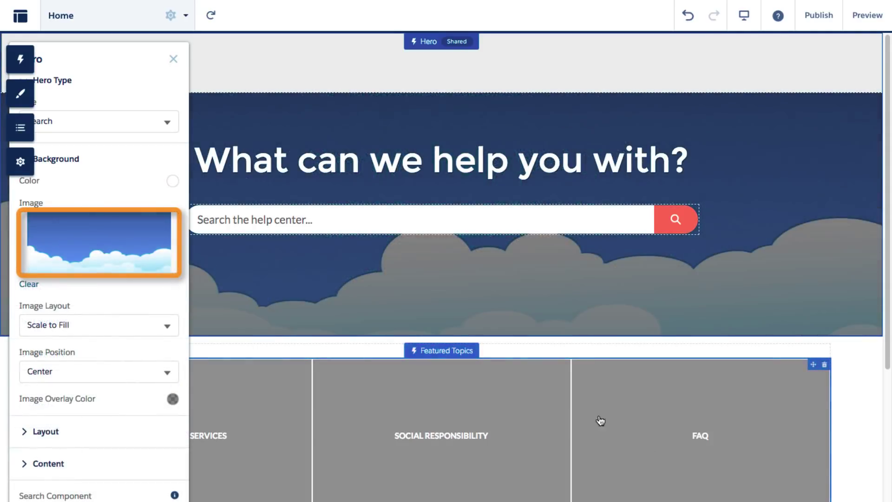
left_click(174, 59)
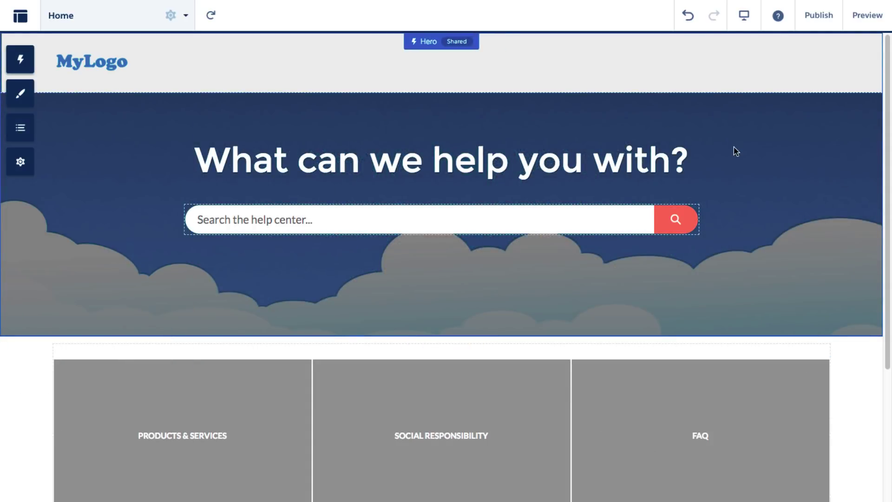
scroll(886, 89, "down", 3)
scroll(886, 88, "down", 3)
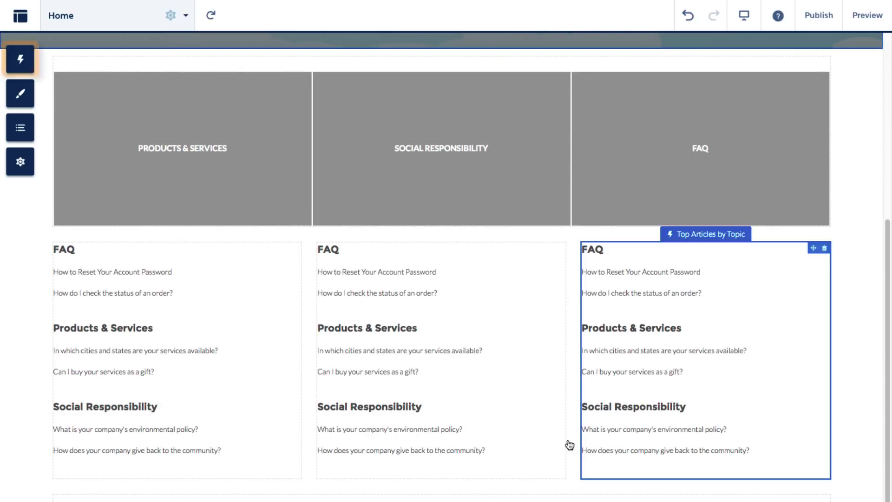
Drag a Contact Support Button from the Support components into the page's bottom section.
left_click(20, 59)
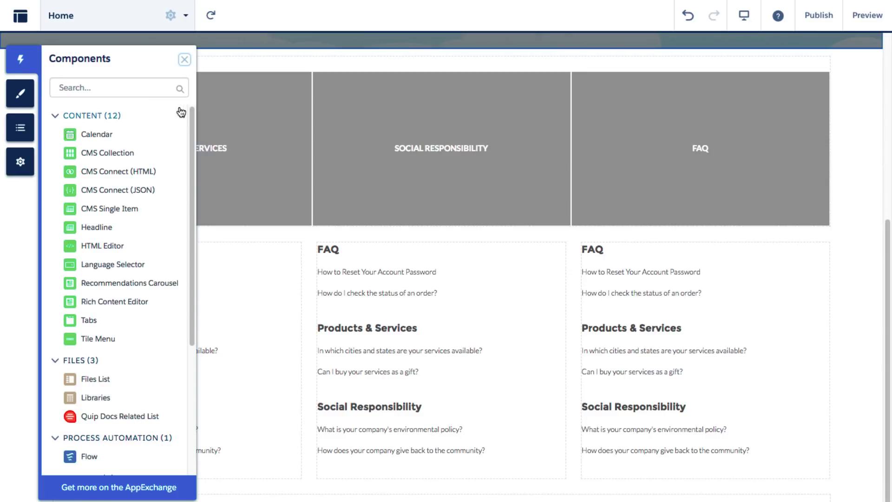
left_click_drag(193, 112, 205, 242)
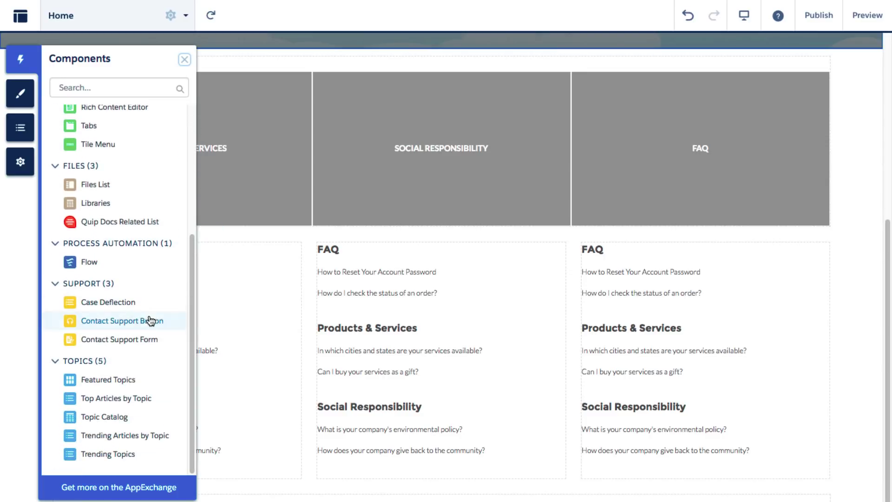
mouse_move(153, 318)
left_mouse_down()
mouse_move(314, 470)
mouse_move(343, 447)
left_mouse_up()
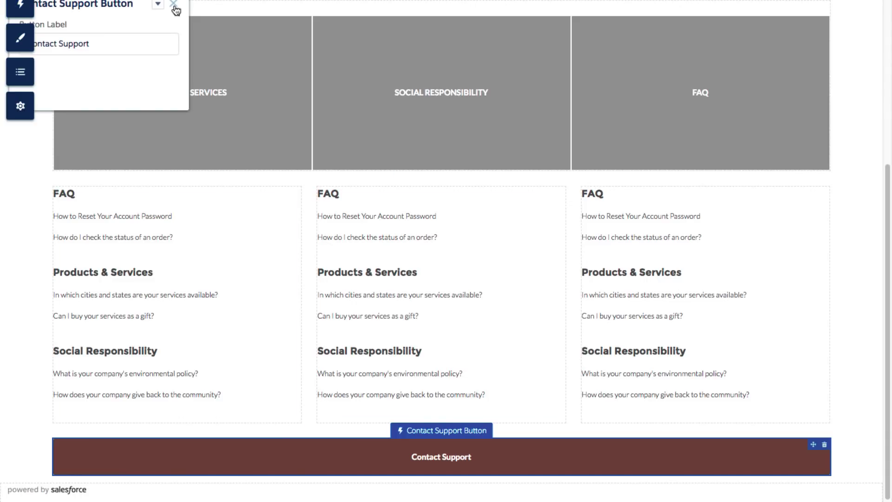
left_click(173, 4)
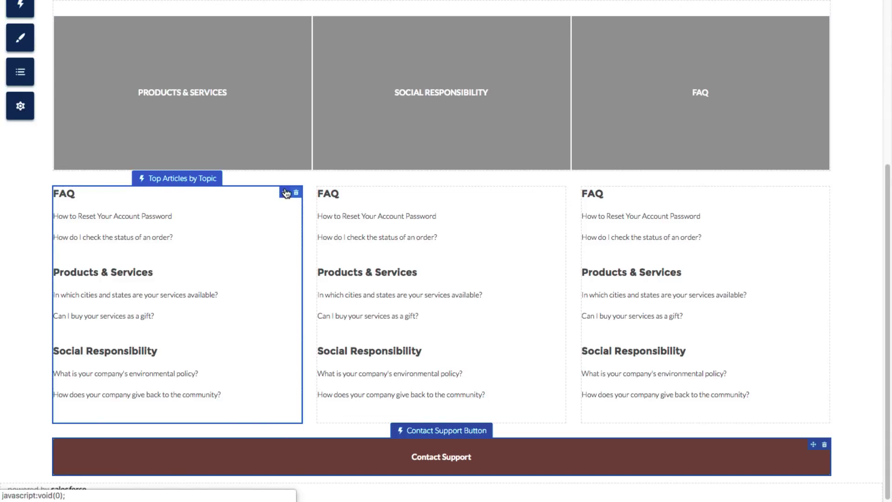
Move Top Articles by Topic into the content footer and delete the two duplicate lists.
left_click_drag(285, 193, 387, 443)
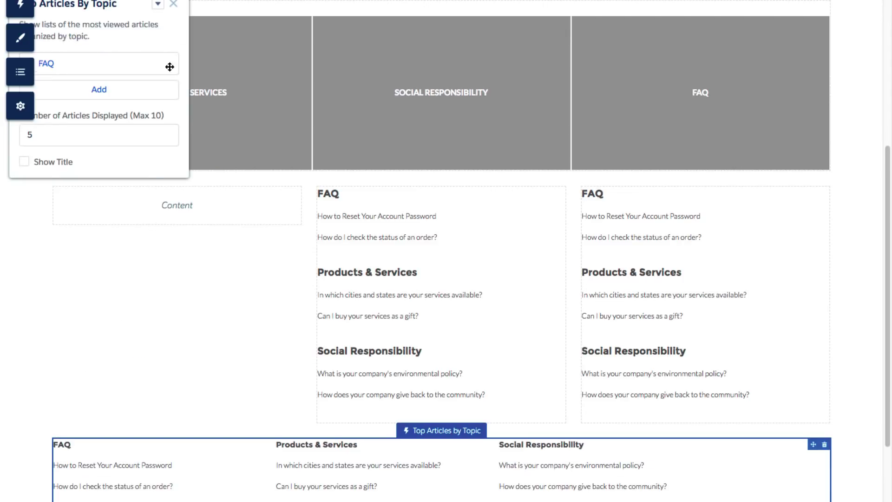
left_click(173, 4)
left_click(560, 191)
key("Delete")
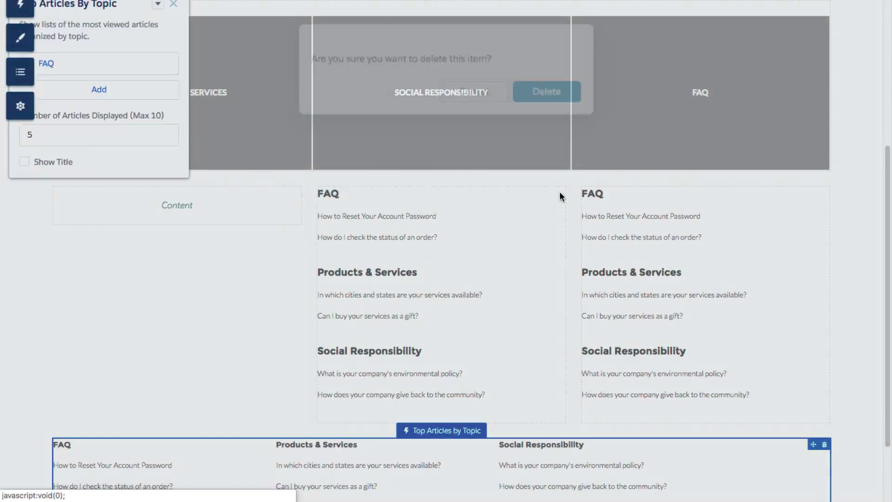
left_click(552, 111)
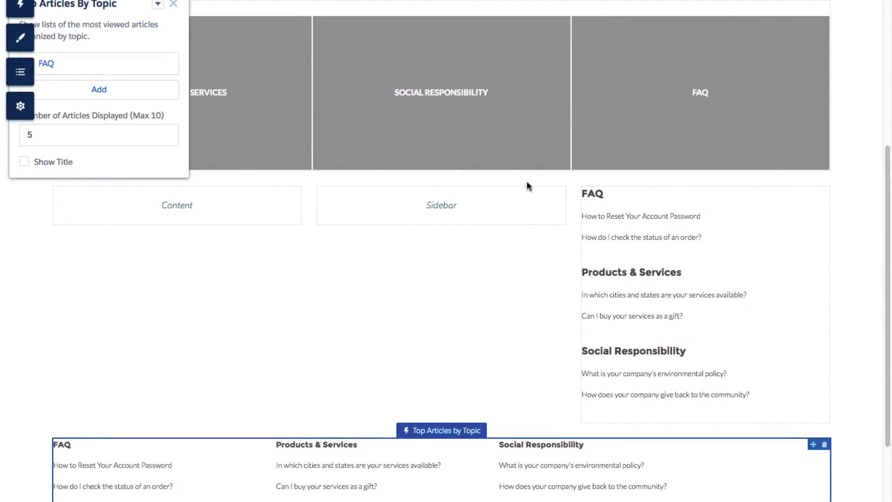
left_click(825, 191)
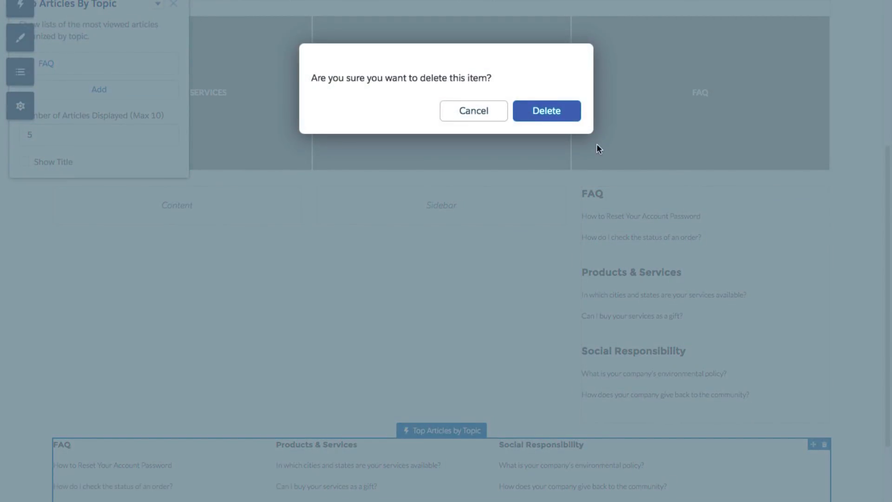
left_click(552, 117)
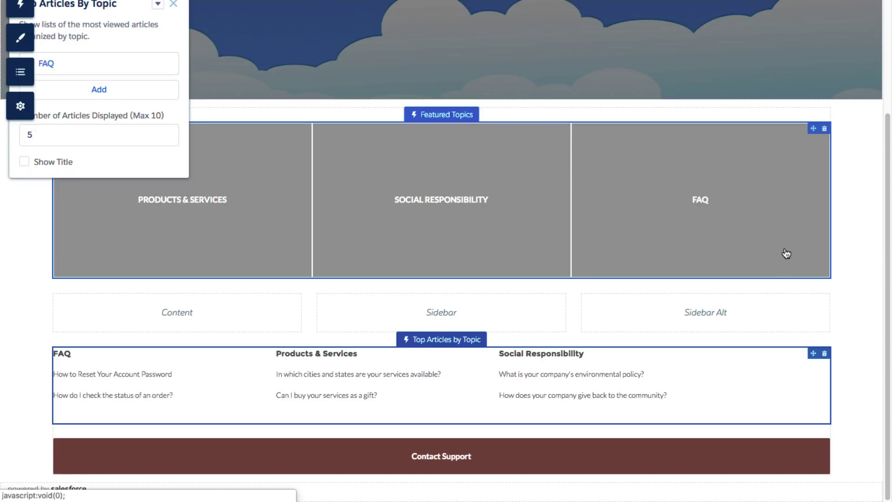
left_click(173, 4)
scroll(279, 116, "up", 3)
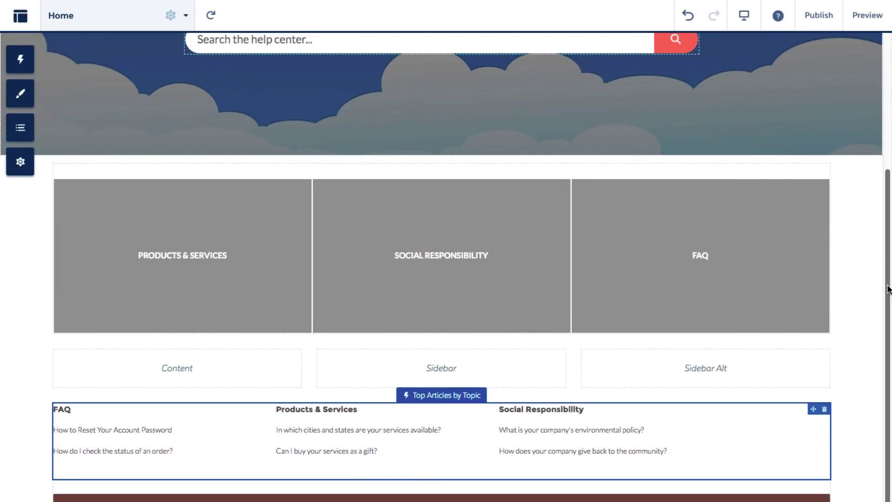
scroll(889, 289, "up", 4)
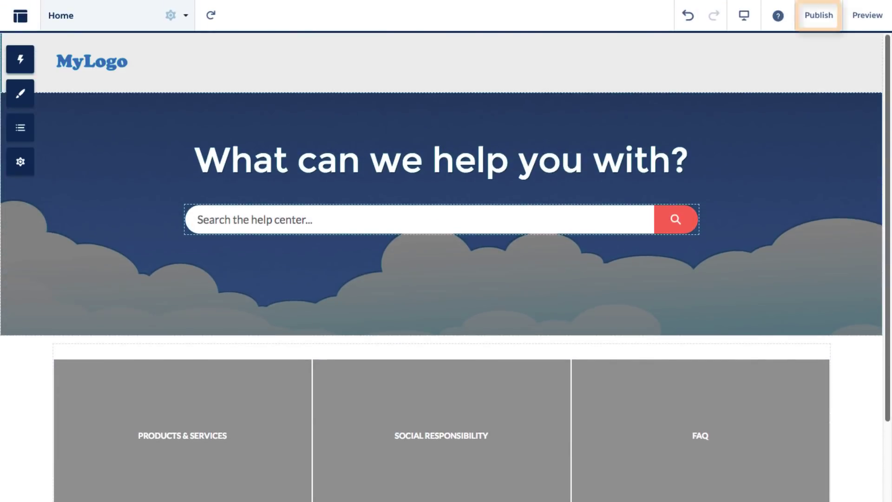
Publish the community and dismiss the publishing confirmation.
left_click(819, 15)
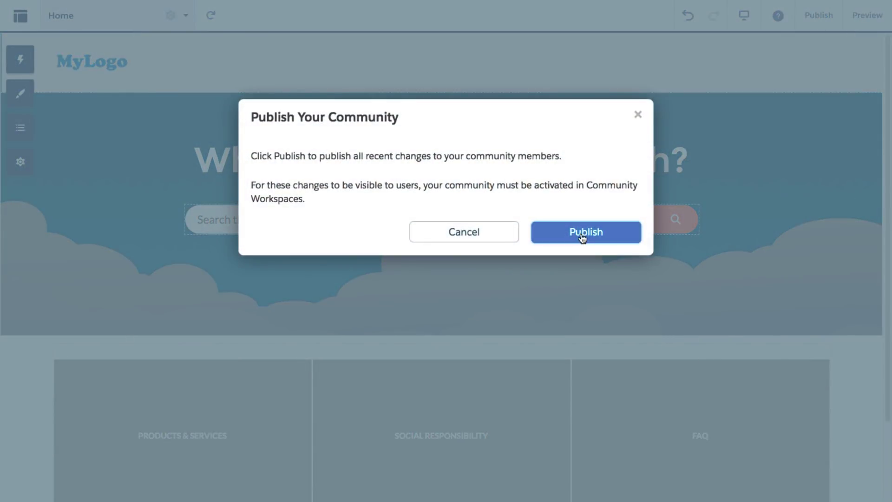
left_click(582, 233)
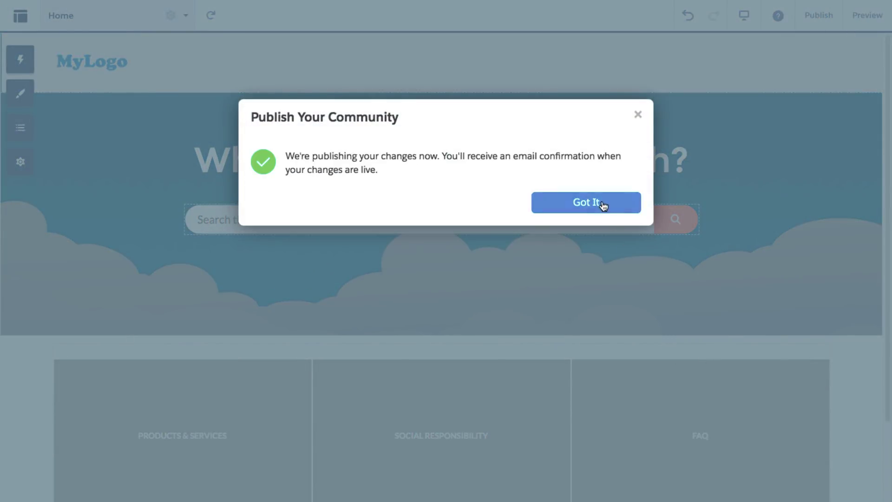
left_click(604, 202)
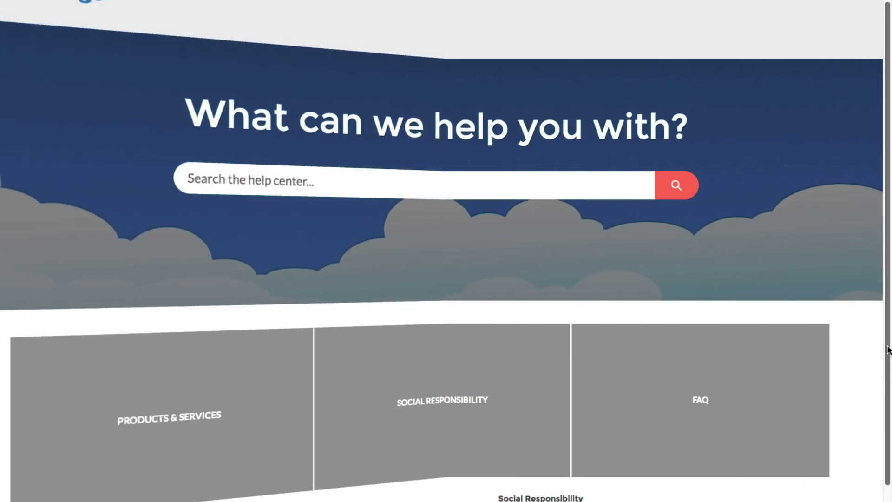
Read the 'How does your company give back to the community?' article on the live site.
scroll(888, 349, "down", 2)
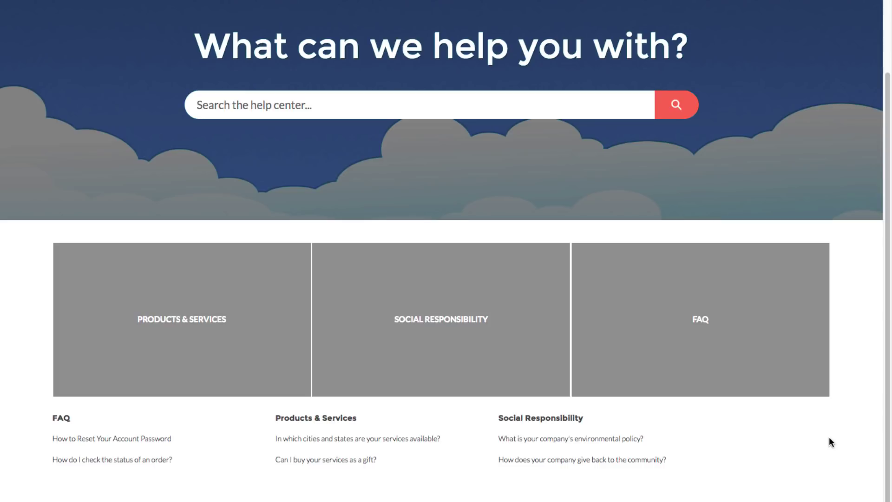
left_click(618, 463)
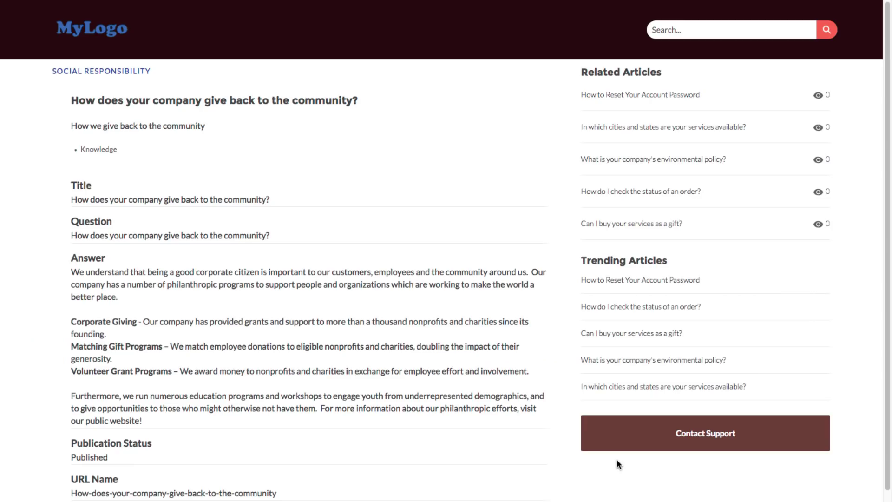
scroll(568, 493, "down", 3)
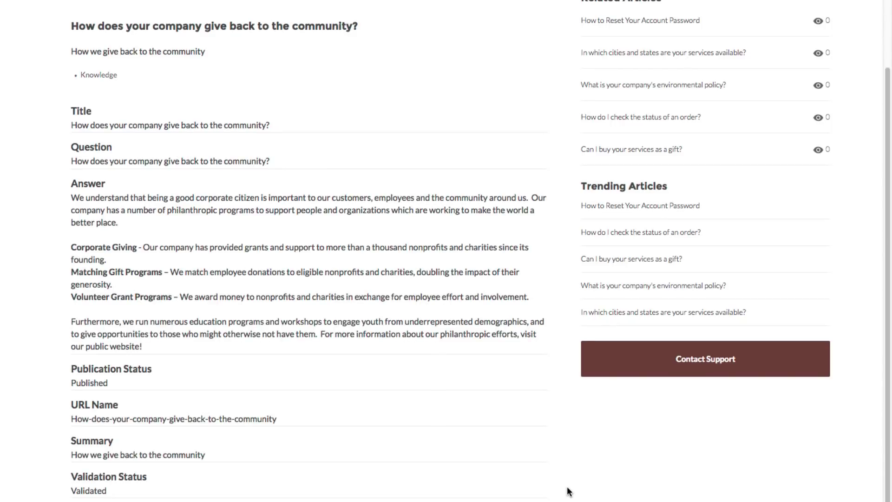
scroll(568, 492, "up", 3)
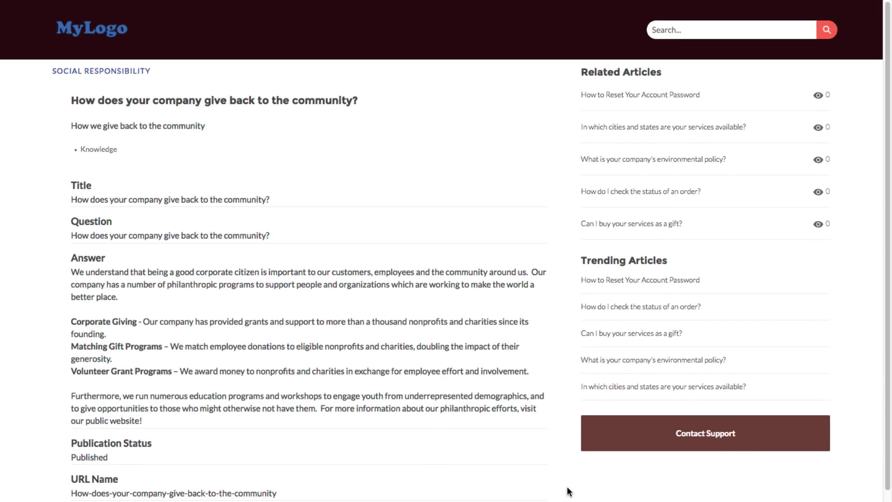
left_click(670, 439)
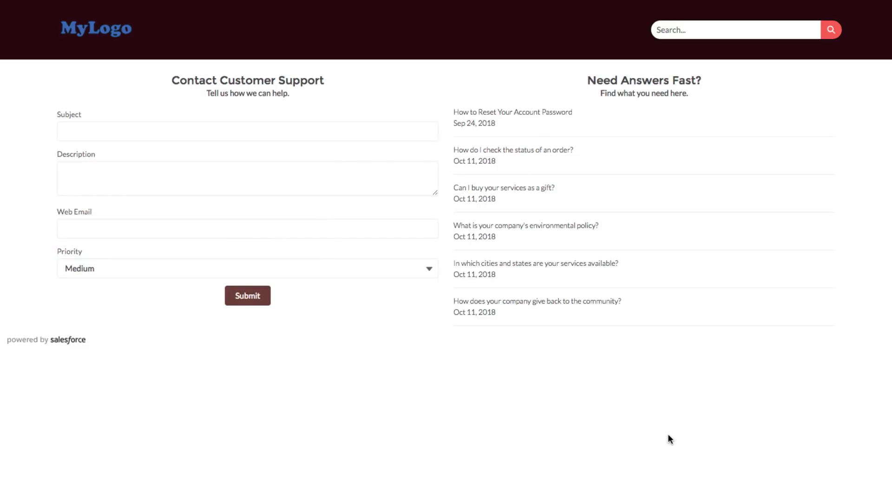
left_click(420, 135)
type("Help!")
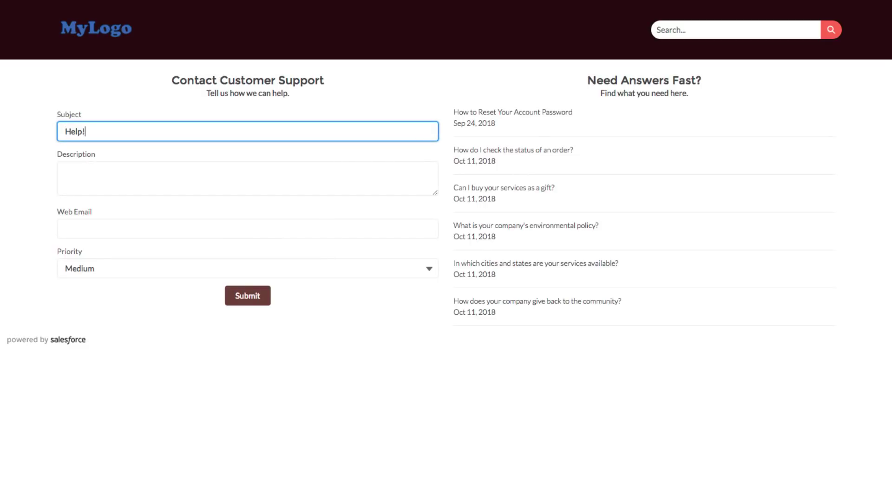
key("Tab")
type("I can't find the answer")
key("Tab")
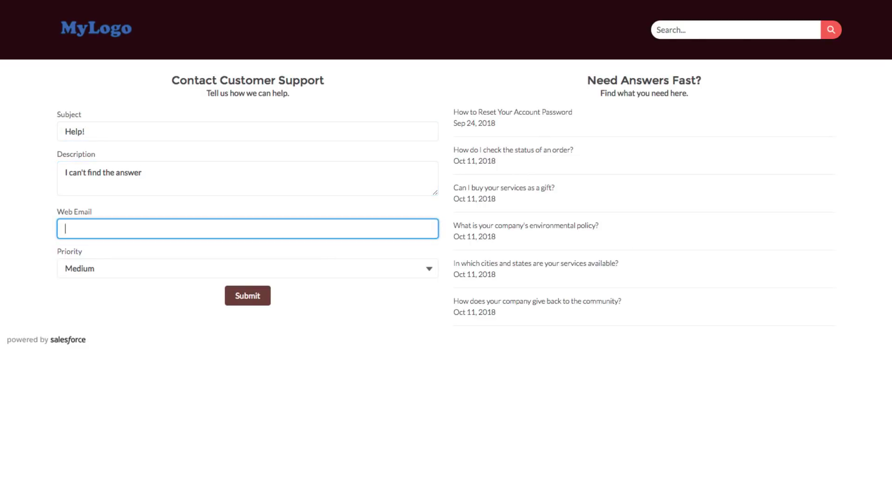
left_click(431, 269)
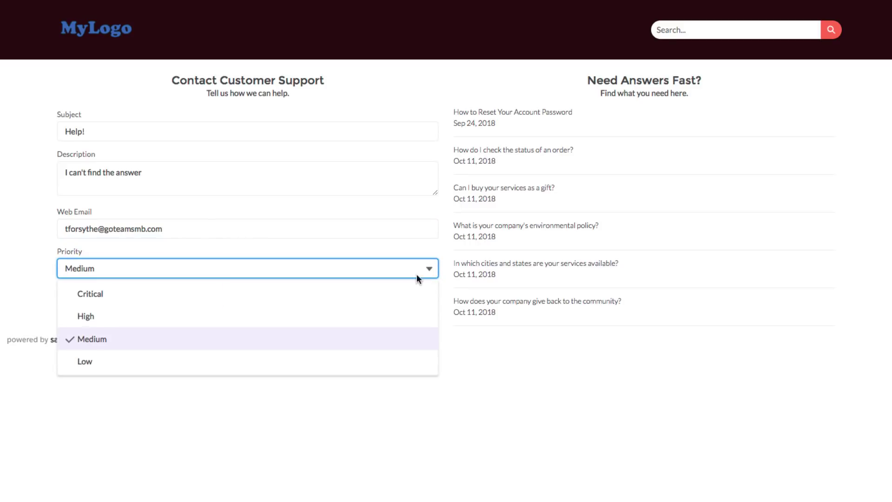
left_click(269, 317)
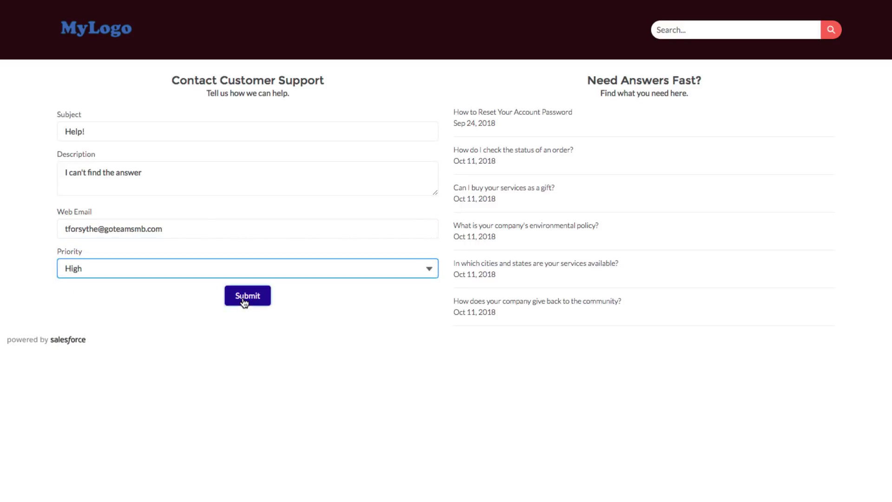
left_click(244, 301)
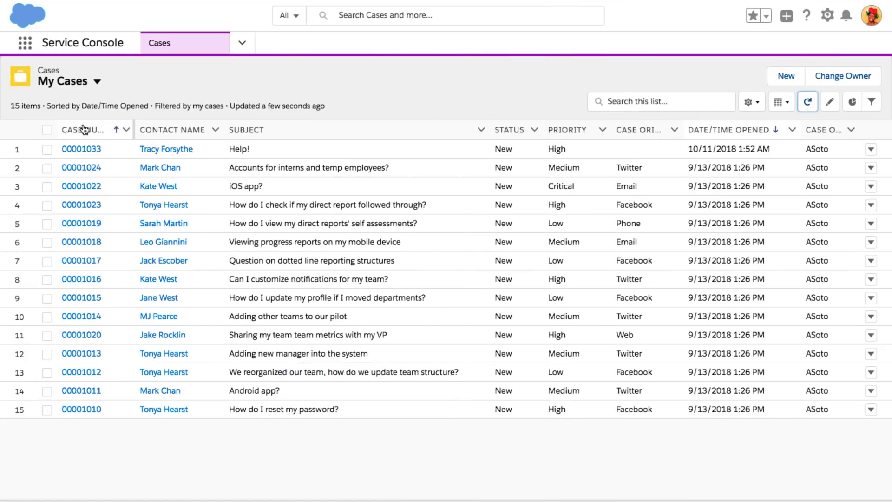
left_click(80, 150)
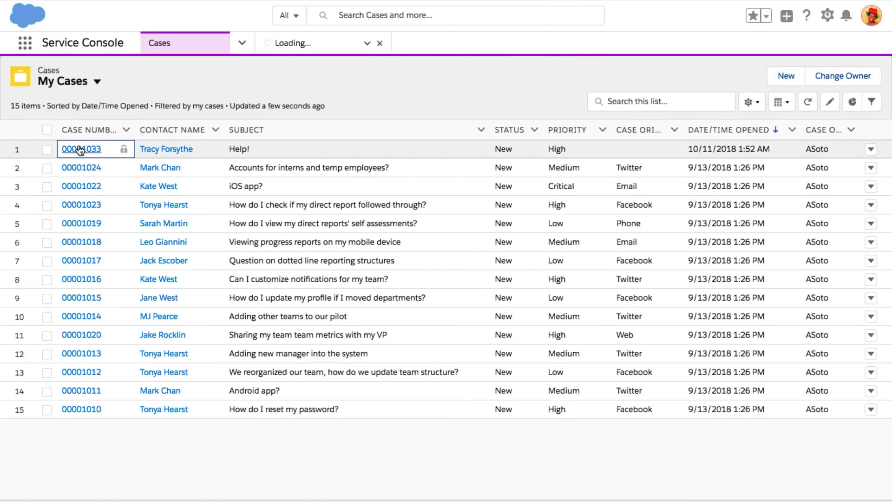